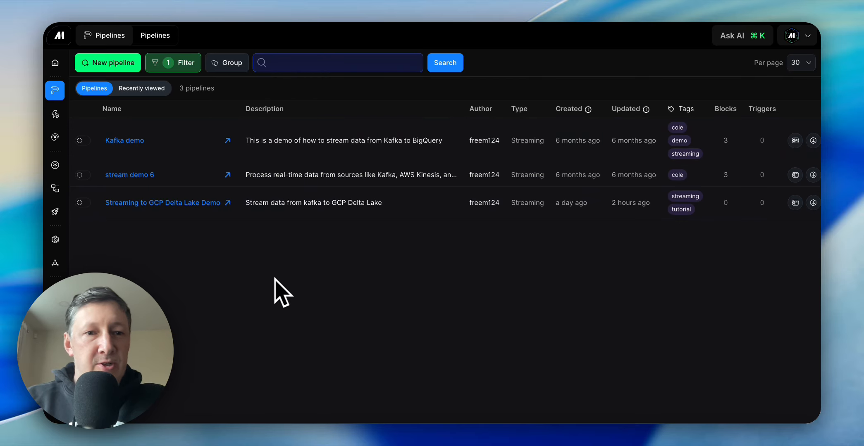
Open the Streaming to GCP Delta Lake Demo pipeline and show its block tree and the project's file browser beside the code
left_click(143, 204)
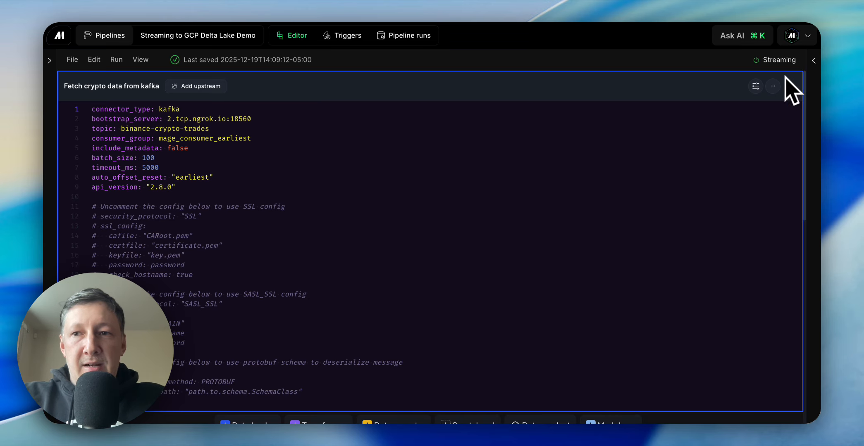
left_click(813, 62)
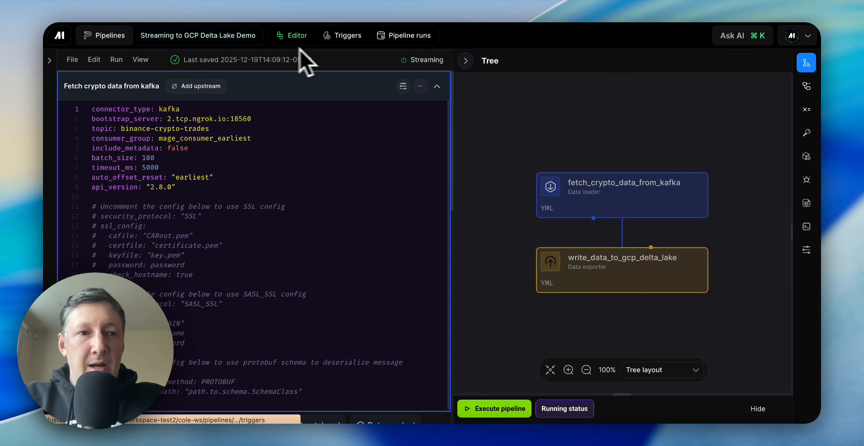
left_click(49, 61)
left_click_drag(613, 177, 652, 192)
scroll(665, 195, "down", 5)
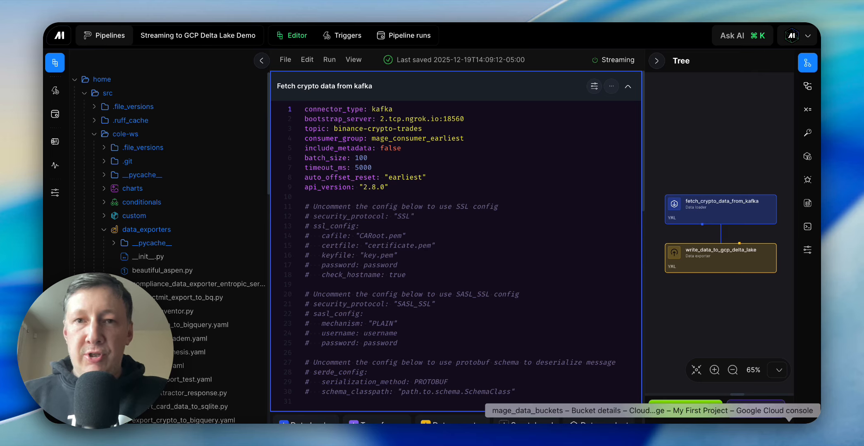
Switch to Google Cloud Storage to check the delta folder of mage_data_buckets, and return to the pipeline editor
left_click(788, 434)
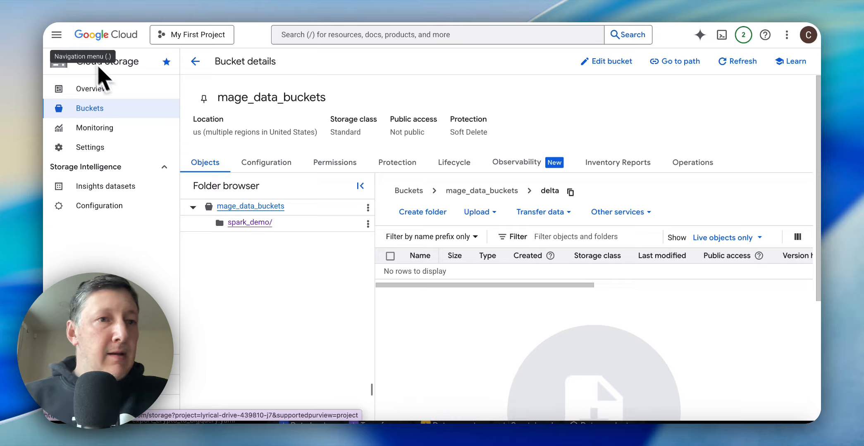
key("super+m")
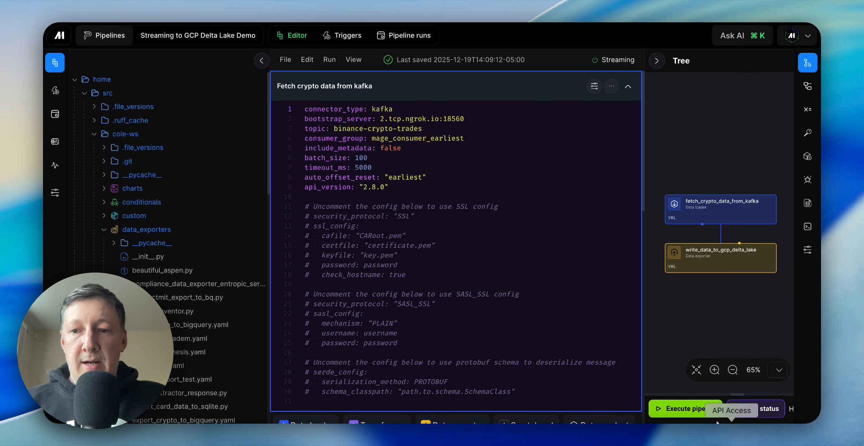
Switch to the terminal and check what is listening on Kafka's port with lsof -i :9092
left_click(790, 430)
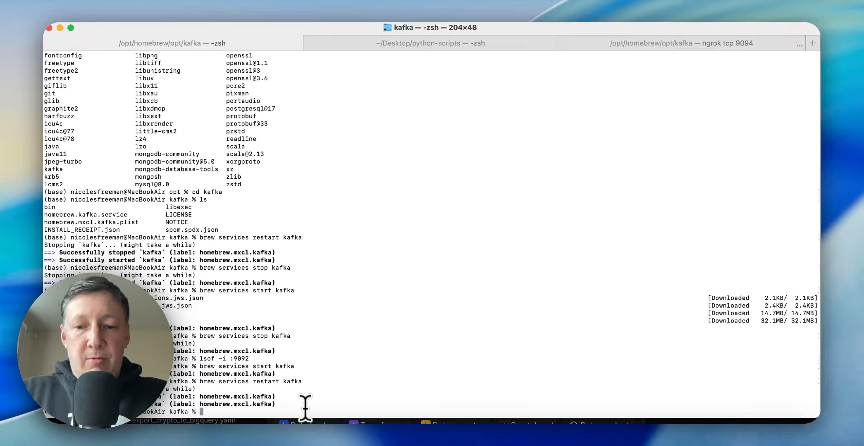
type("of -i :9092")
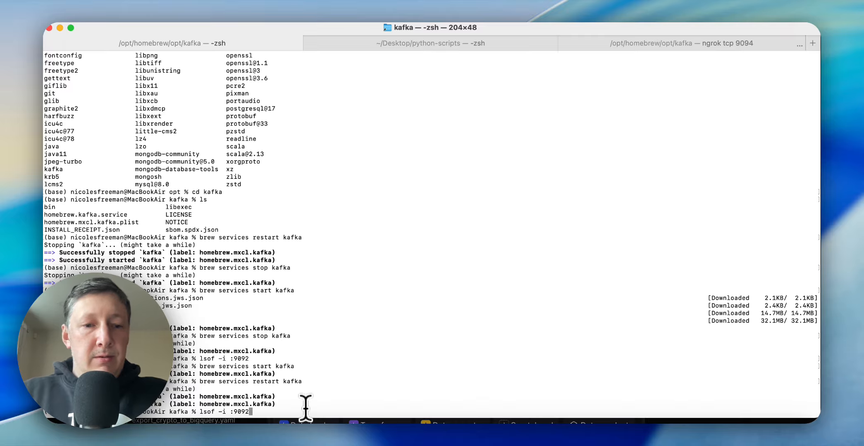
key("Return")
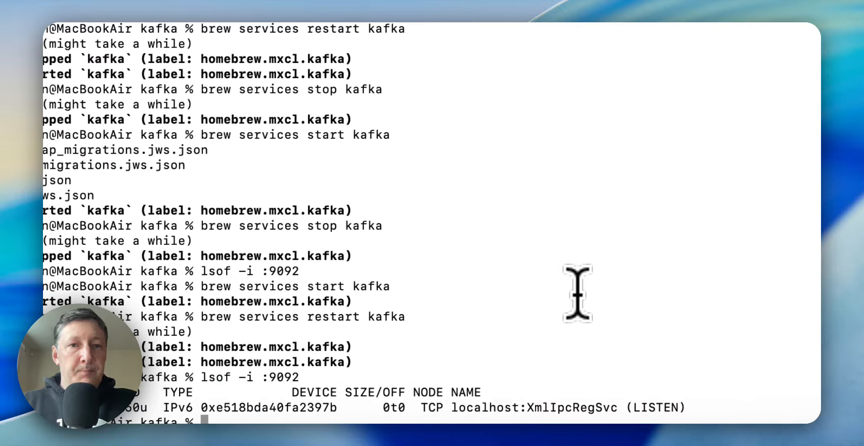
Run python3 kafka-crypto-websocket.py in the python-scripts terminal session to start producing trades to Kafka
left_click(407, 45)
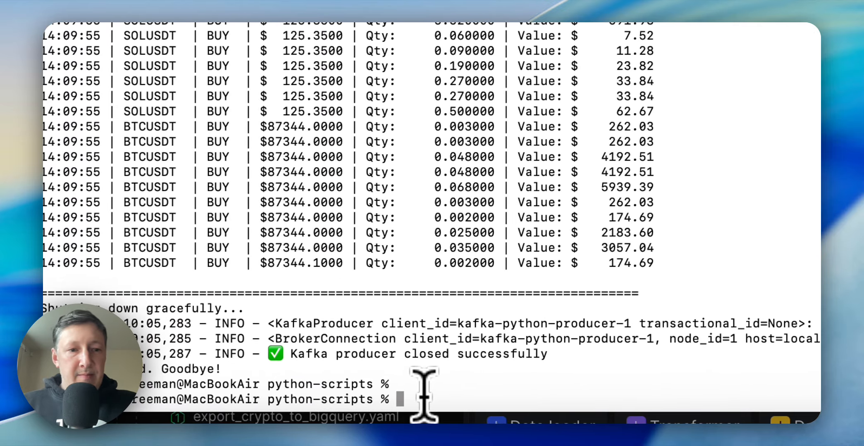
key("Up")
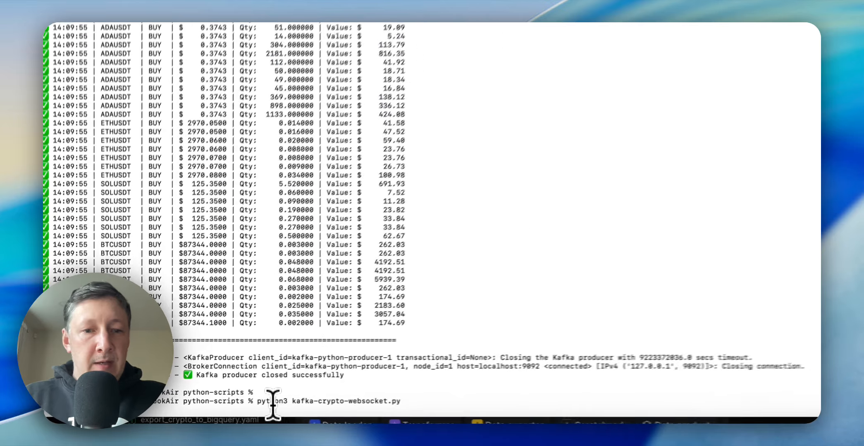
key("Return")
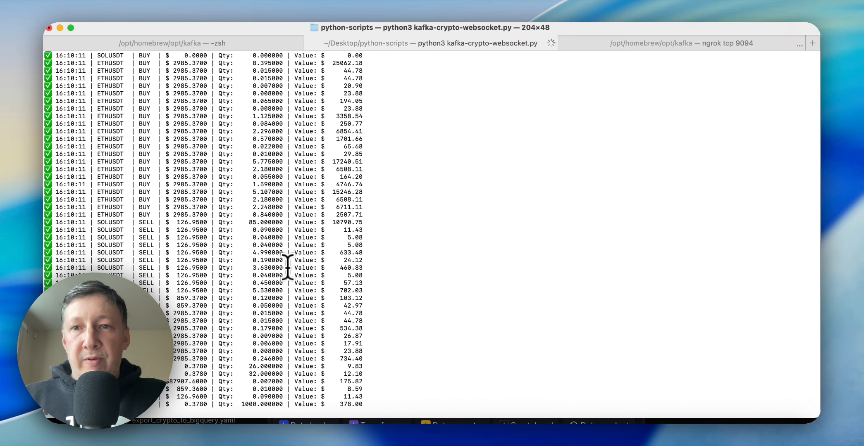
Check the ngrok tcp 9094 tunnel session and the running producer's trade output, and return to the pipeline editor
left_click(624, 49)
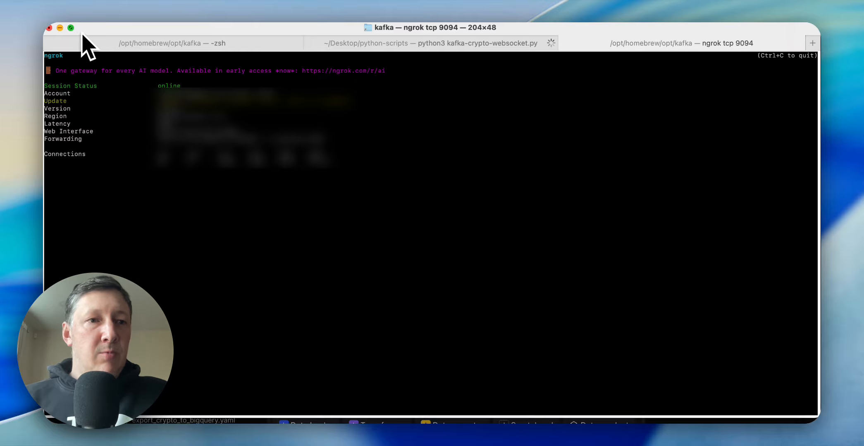
left_click(60, 28)
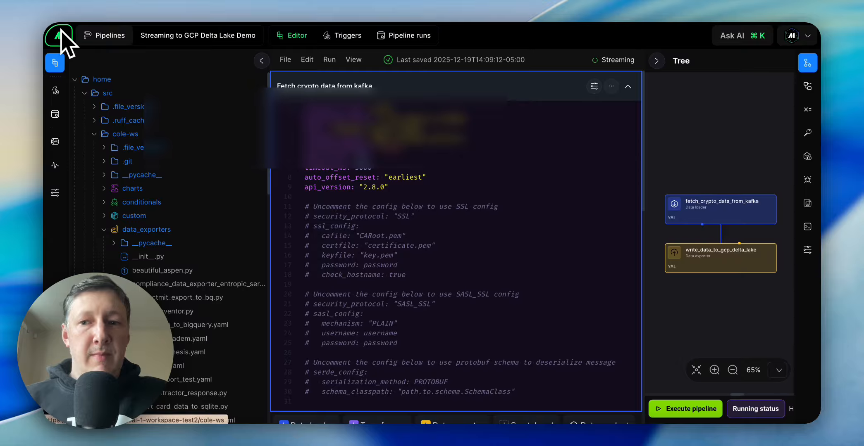
left_click(790, 430)
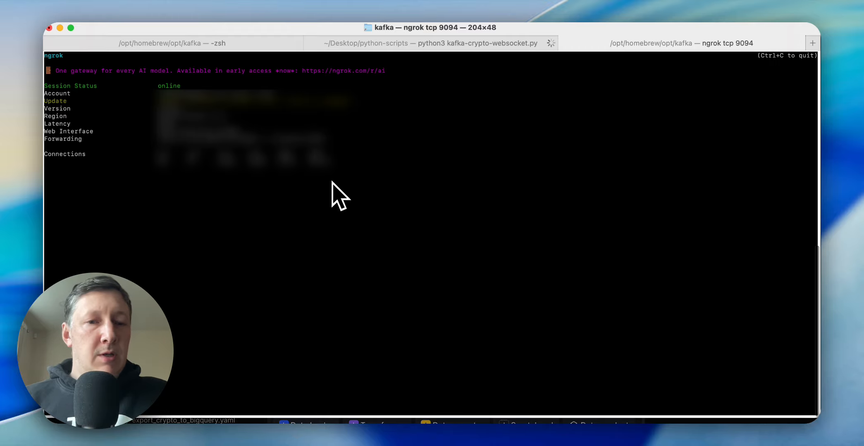
left_click(362, 44)
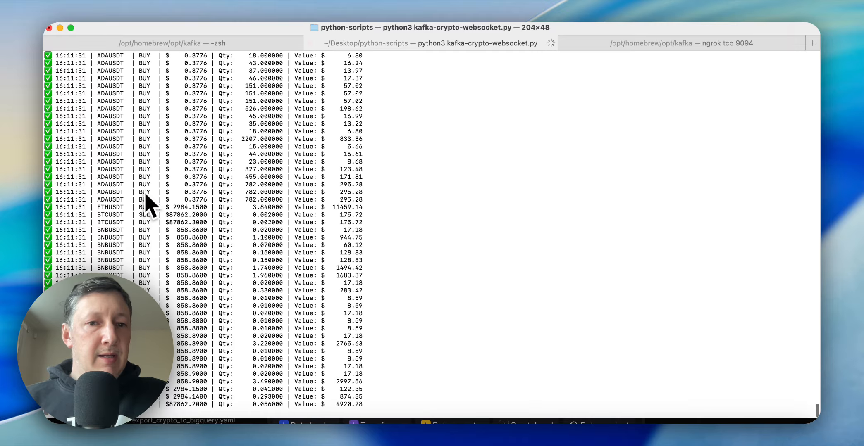
left_click(60, 28)
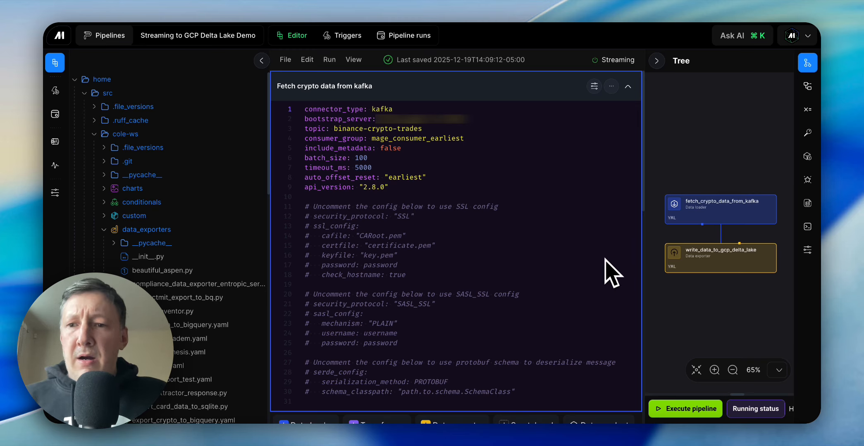
Review the Kafka data loader's connection and topic settings and the configuration of the write_data_to_gcp_delta_lake exporter
scroll(605, 259, "down", 1)
scroll(605, 259, "up", 1)
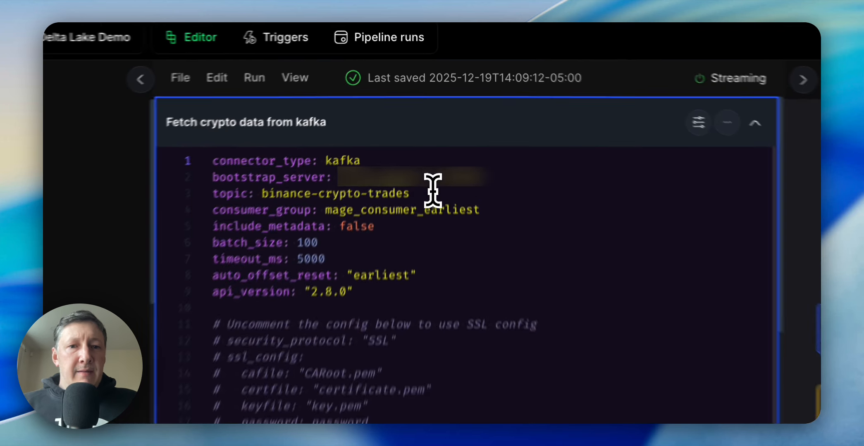
left_click(433, 128)
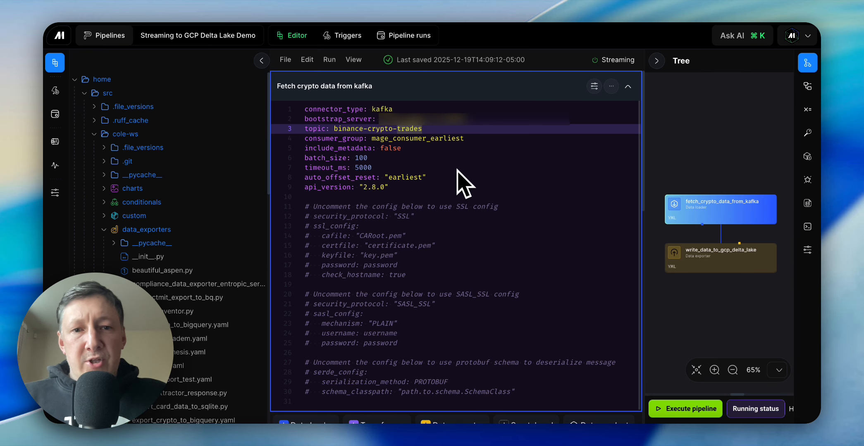
scroll(456, 169, "down", 2)
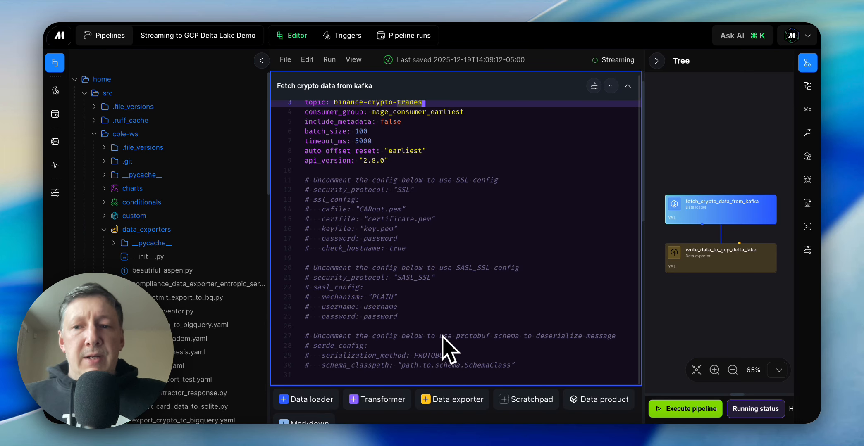
scroll(448, 349, "down", 6)
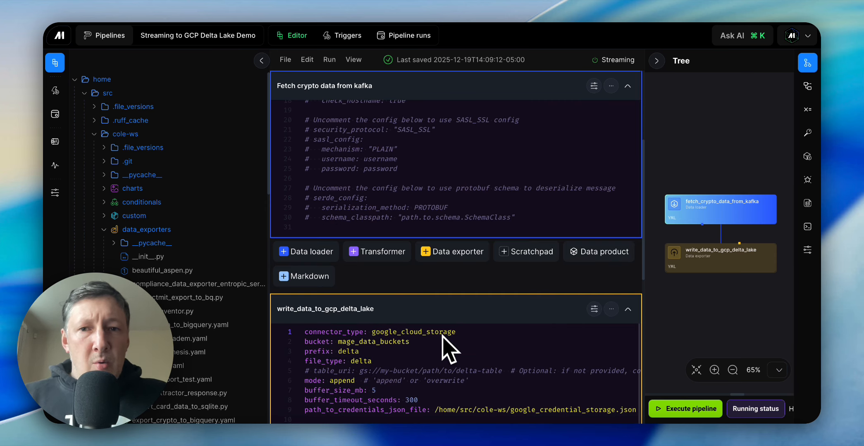
scroll(448, 349, "down", 1)
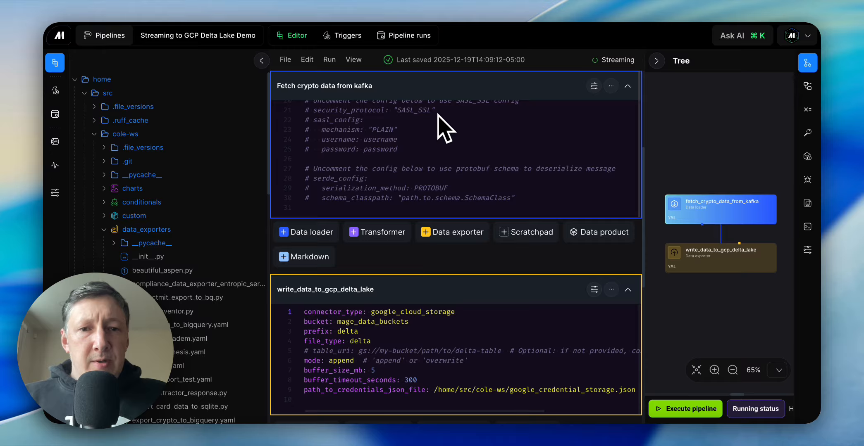
scroll(409, 179, "down", 5)
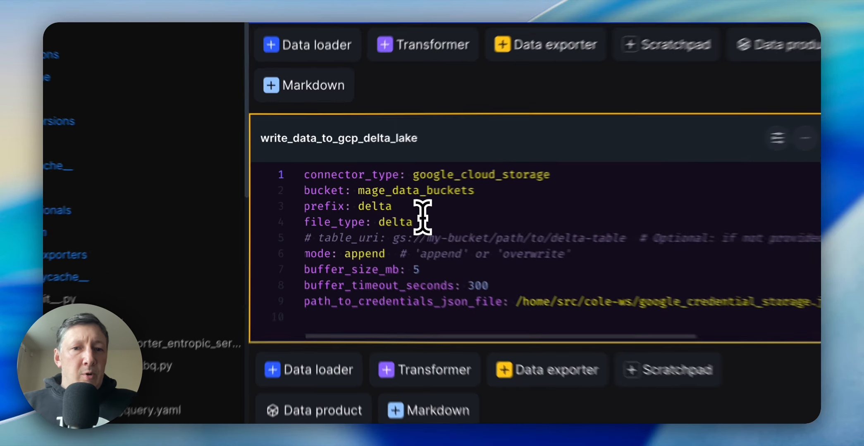
Set the prefix in the write_data_to_gcp_delta_lake exporter to binance and save the pipeline
left_click(364, 200)
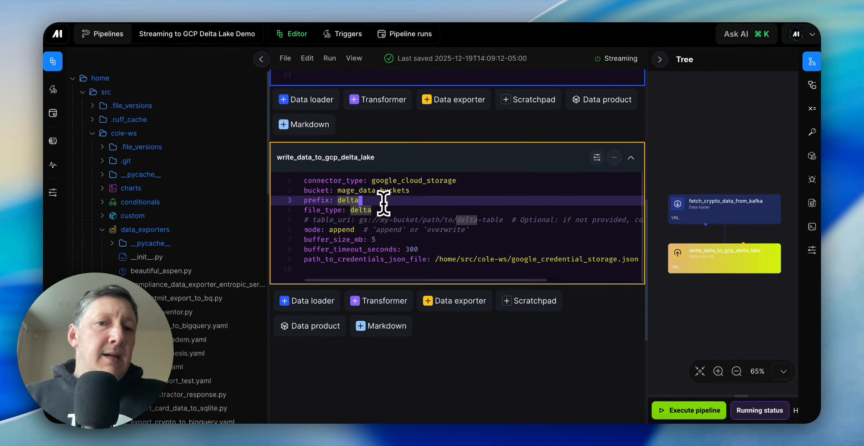
left_click_drag(394, 217, 360, 212)
left_click(454, 223)
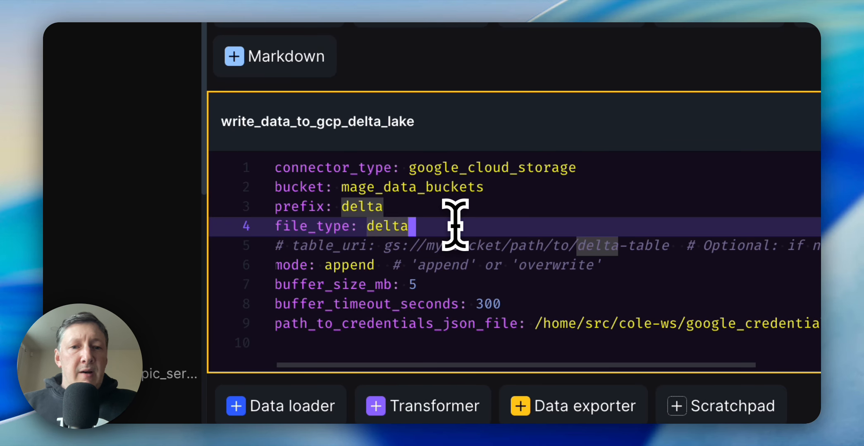
left_click(409, 204)
key("BackSpace")
key("BackSpace")
key("BackSpace")
key("BackSpace")
key("BackSpace")
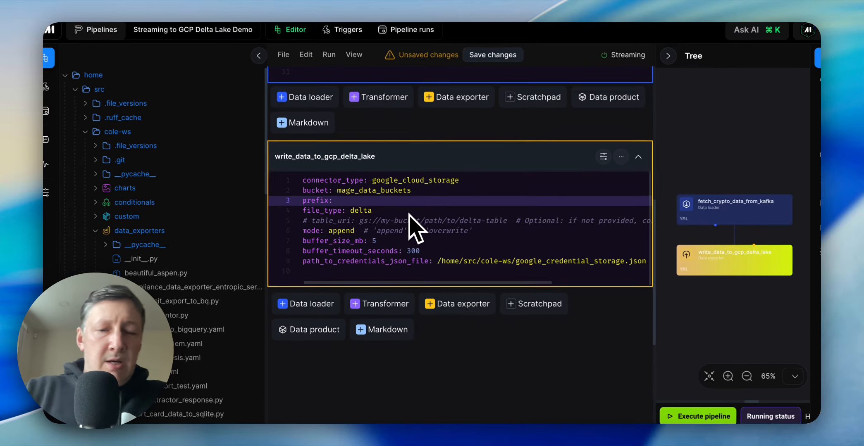
type("c")
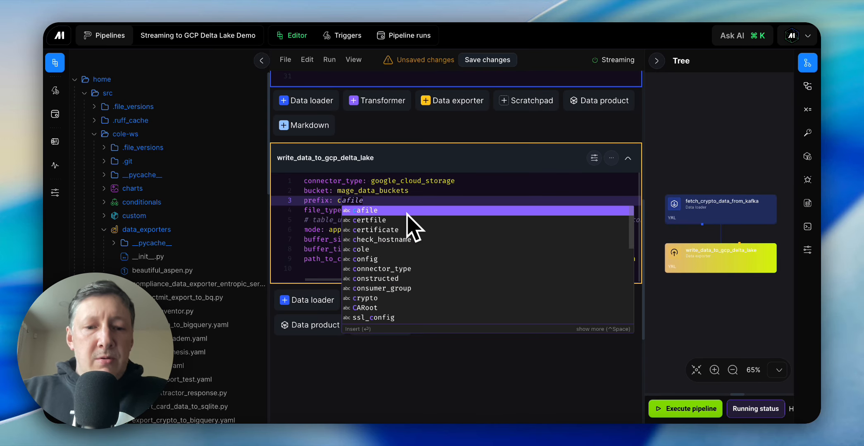
key("BackSpace")
type("binance")
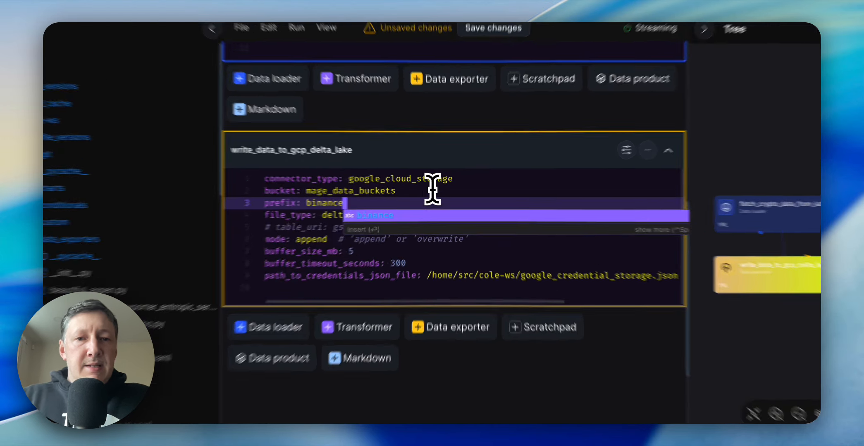
left_click(440, 191)
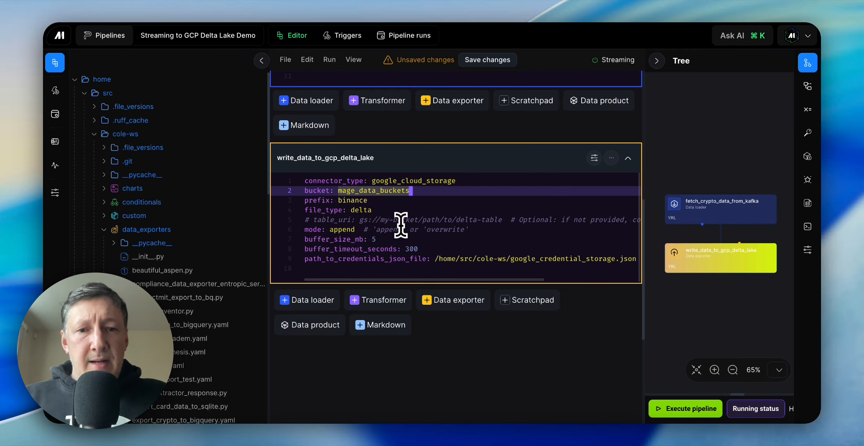
left_click(399, 239)
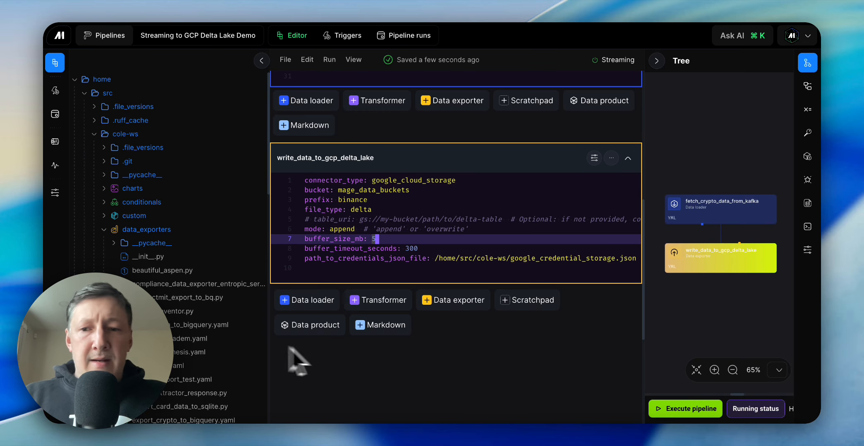
Widen the block tree pane, execute the pipeline, and enlarge the pane again to read its log output
scroll(644, 361, "down", 5)
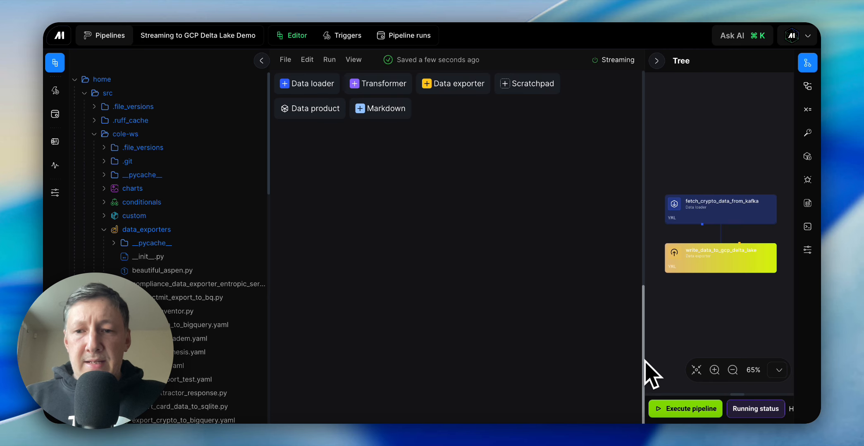
scroll(574, 285, "up", 5)
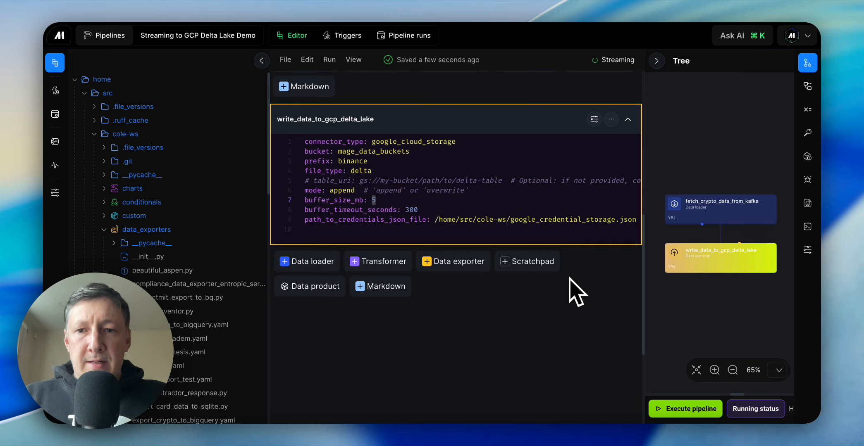
left_click_drag(639, 349, 551, 346)
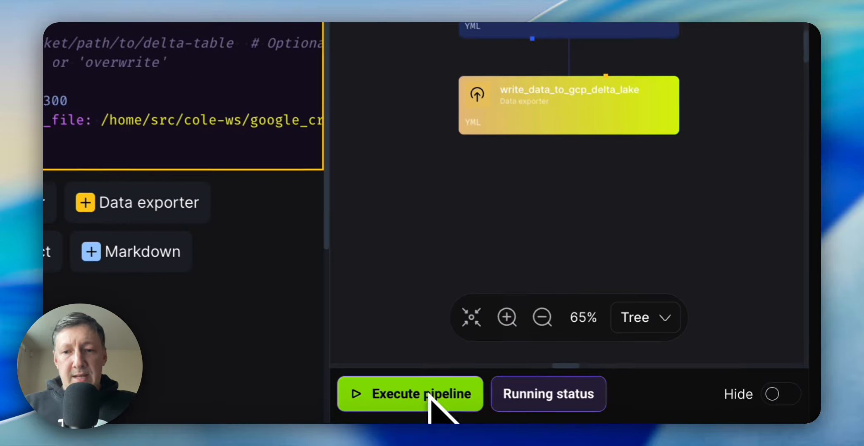
left_click(602, 412)
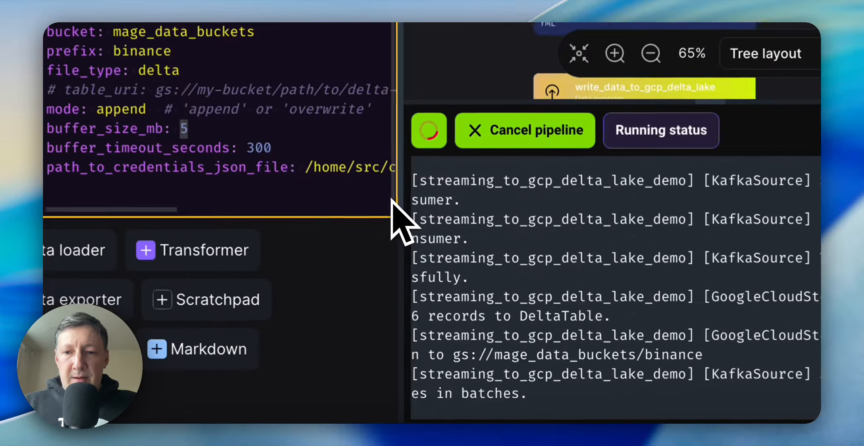
left_click_drag(395, 201, 308, 189)
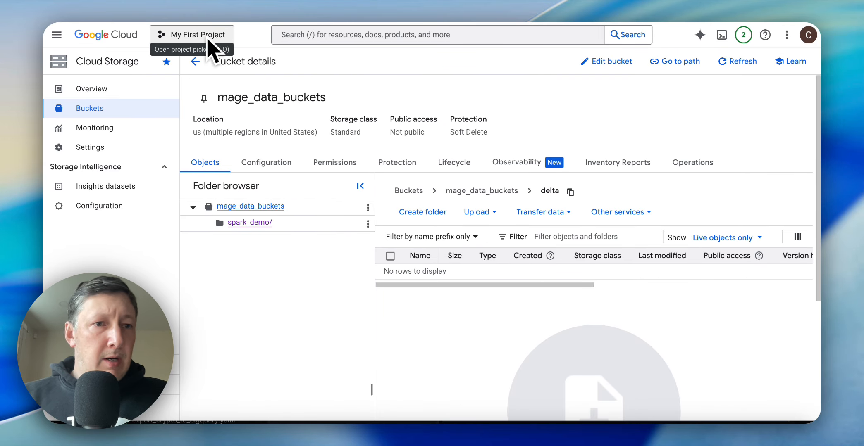
Return to mage_data_buckets in Google Cloud Storage and open its delta folder to check the contents
left_click(100, 33)
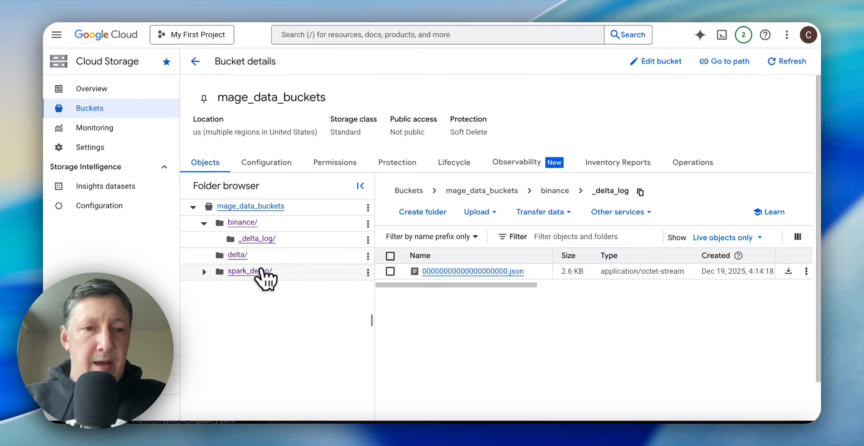
left_click(237, 255)
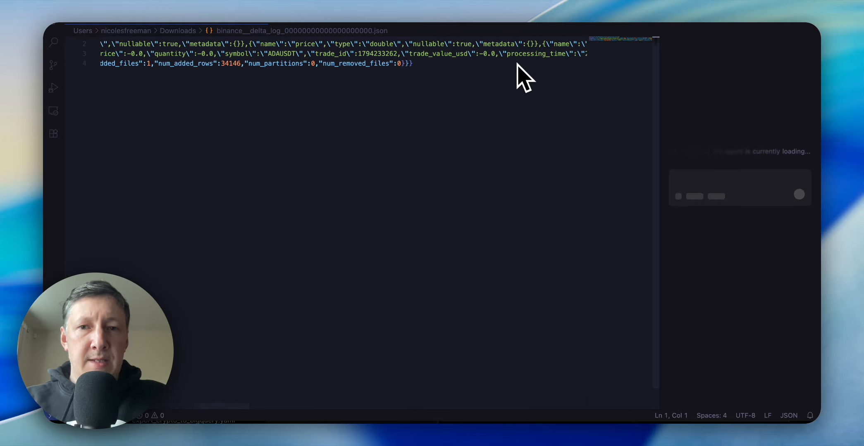
Examine the schema and the minimum and maximum values in the downloaded binance delta log JSON file in the code editor
scroll(517, 64, "right", 10)
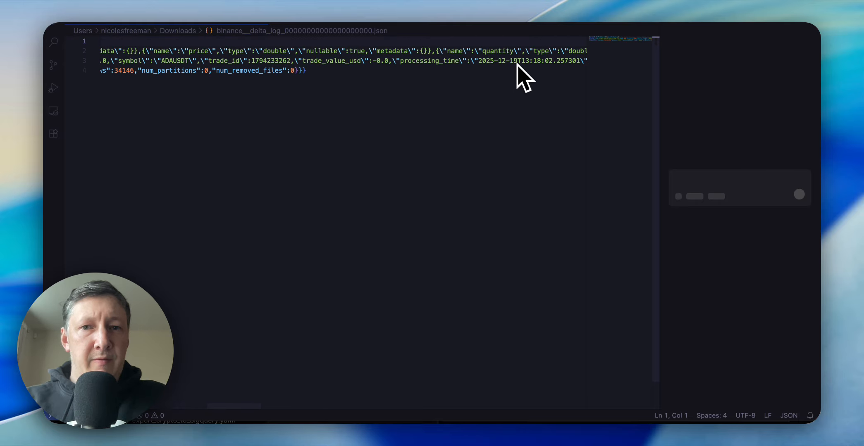
scroll(517, 64, "right", 10)
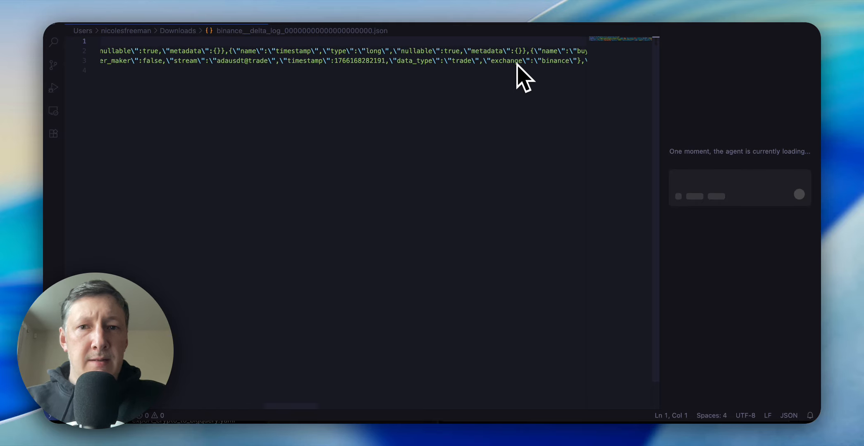
scroll(517, 64, "right", 5)
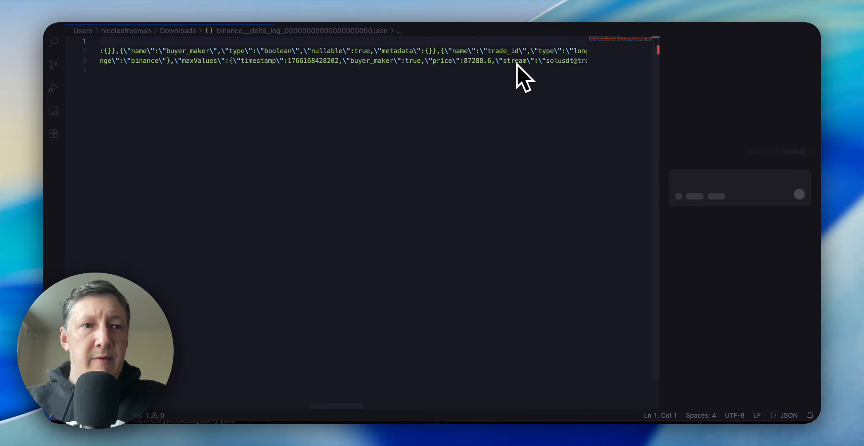